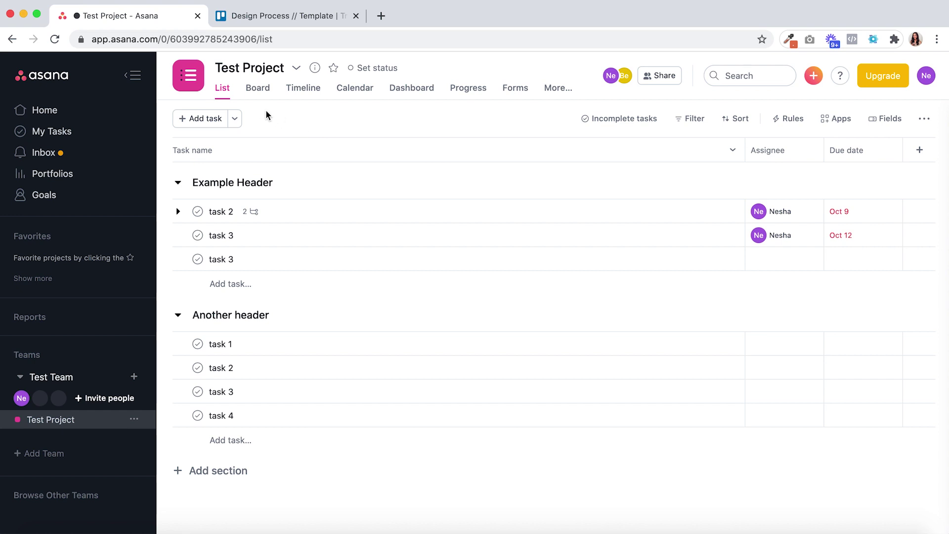
# - Cycle Test Project through the Board, Calendar and List views, ending on Board
pyautogui.click(257, 89)
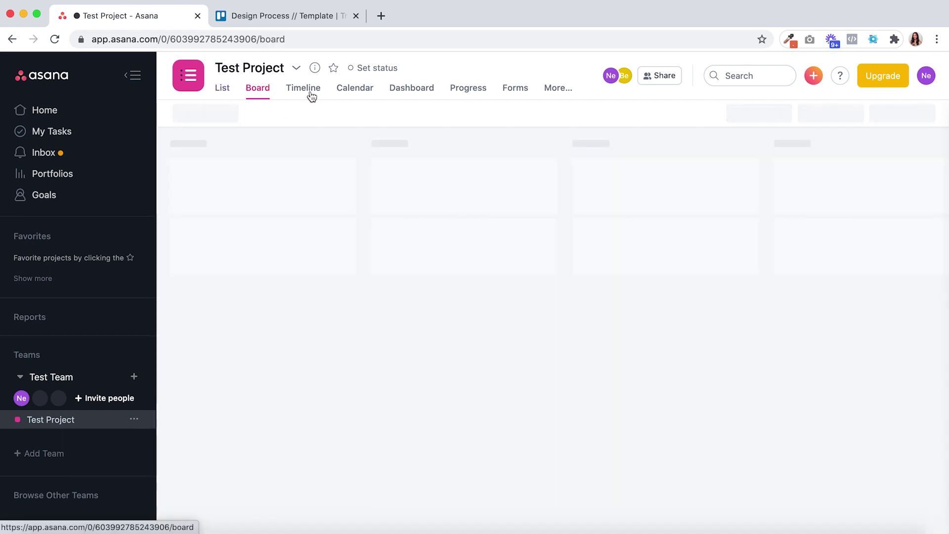
pyautogui.click(353, 93)
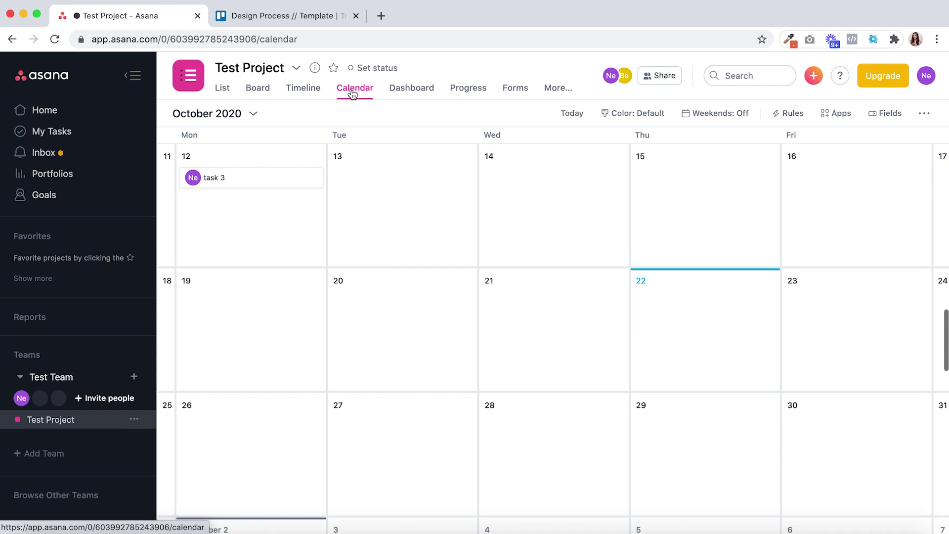
pyautogui.click(224, 94)
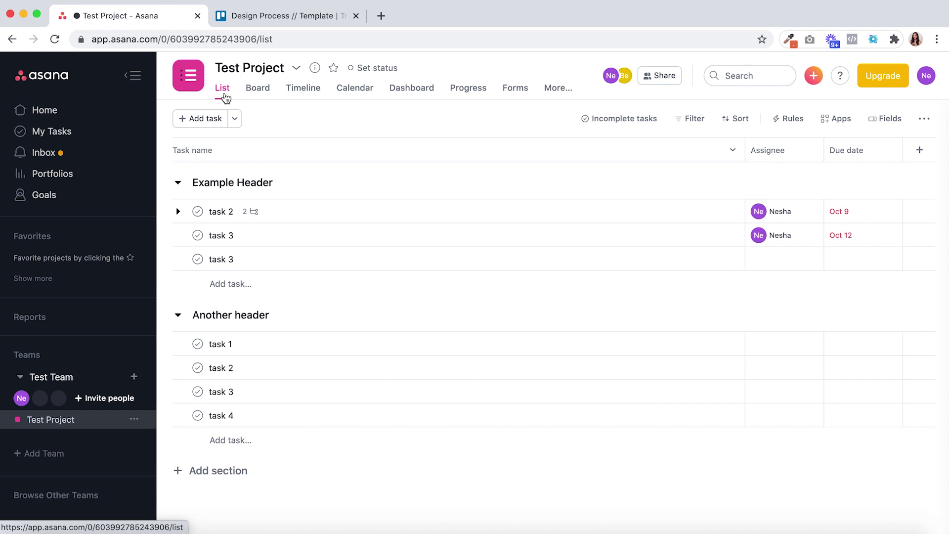
pyautogui.click(257, 94)
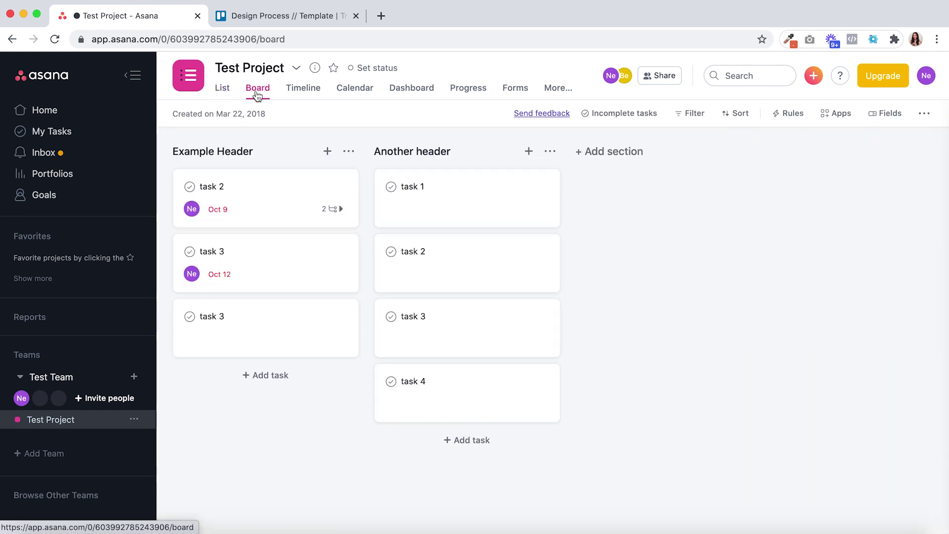
# - Show Trello's Design Process // Template board as a calendar
pyautogui.click(272, 19)
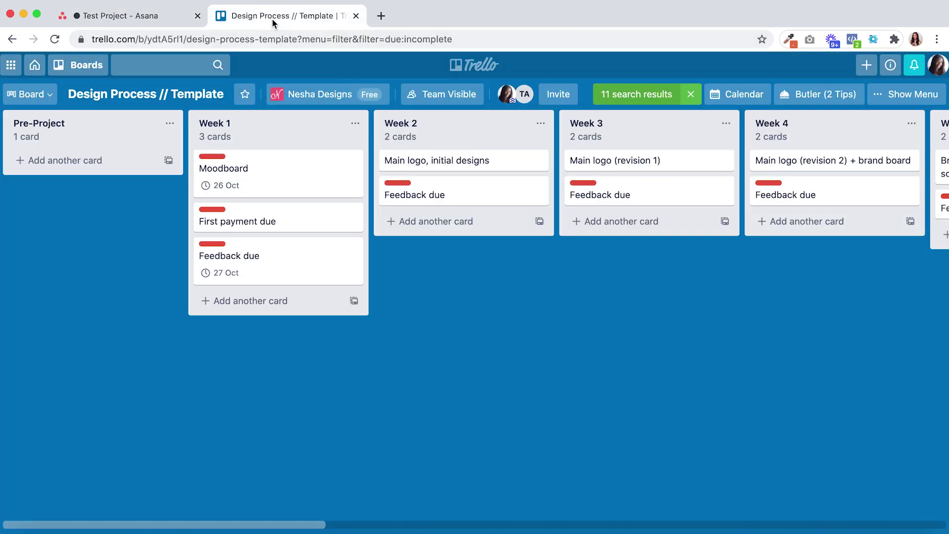
pyautogui.click(44, 99)
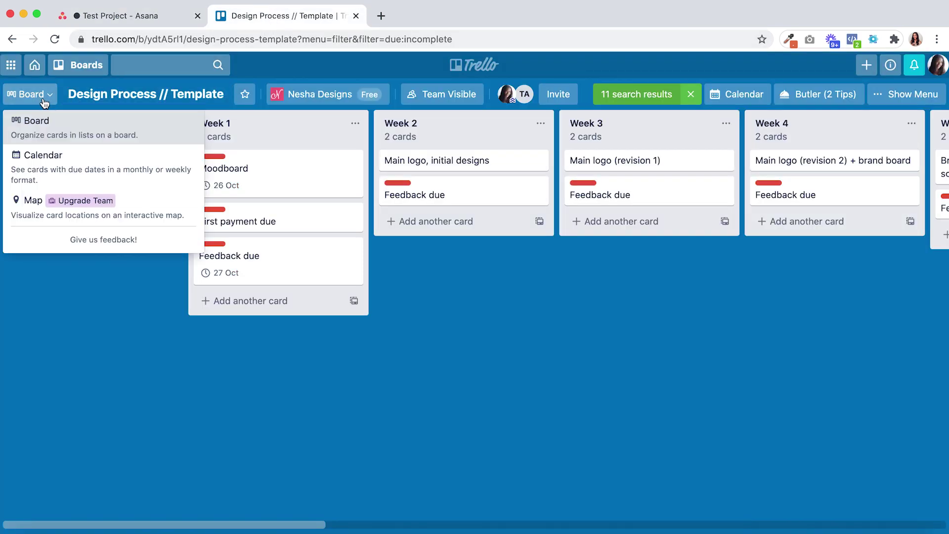
pyautogui.click(49, 157)
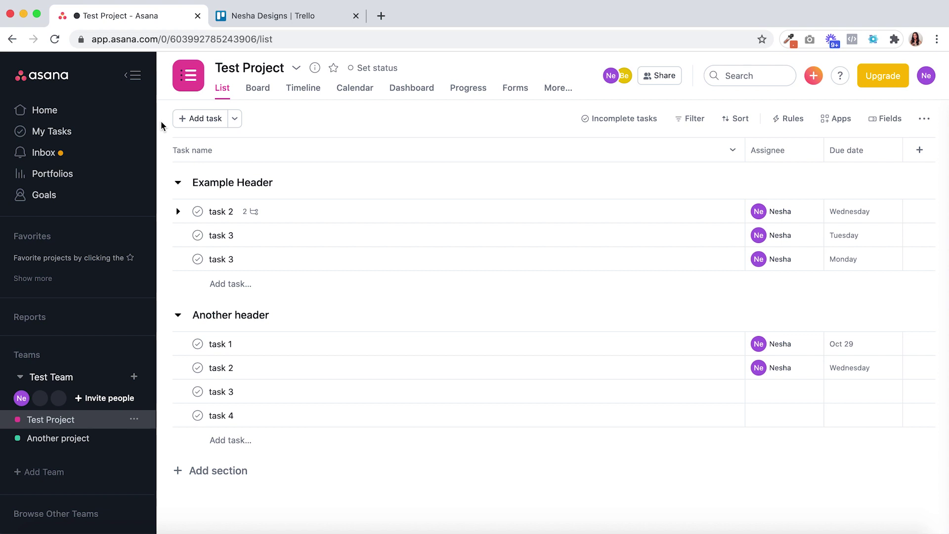
# - Bring up the My Tasks calendar and scroll down to the week of the 21st
pyautogui.click(94, 132)
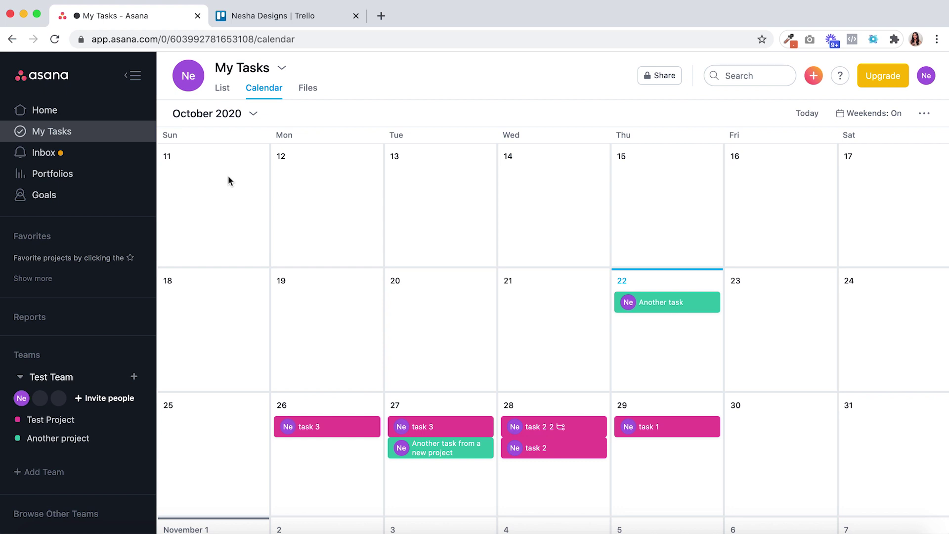
pyautogui.scroll(-3, 229, 177)
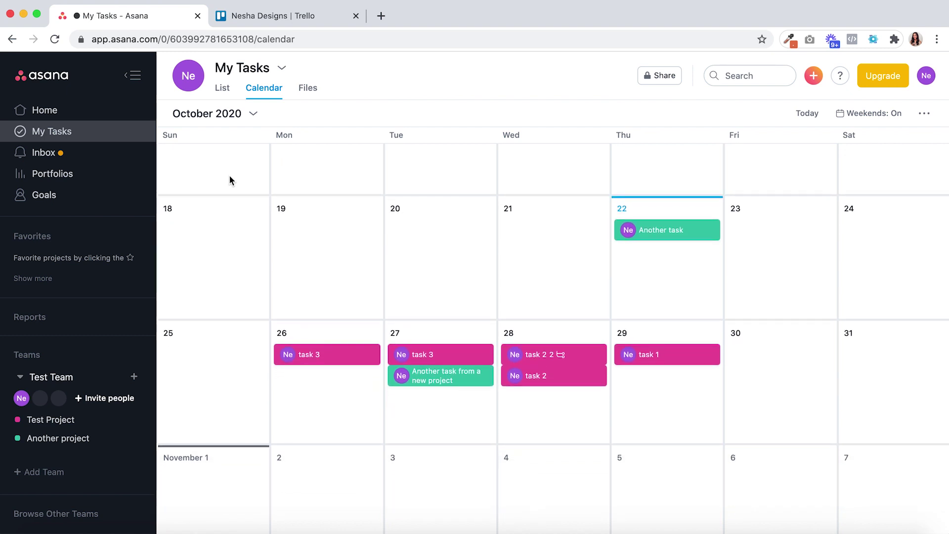
pyautogui.scroll(-1, 232, 182)
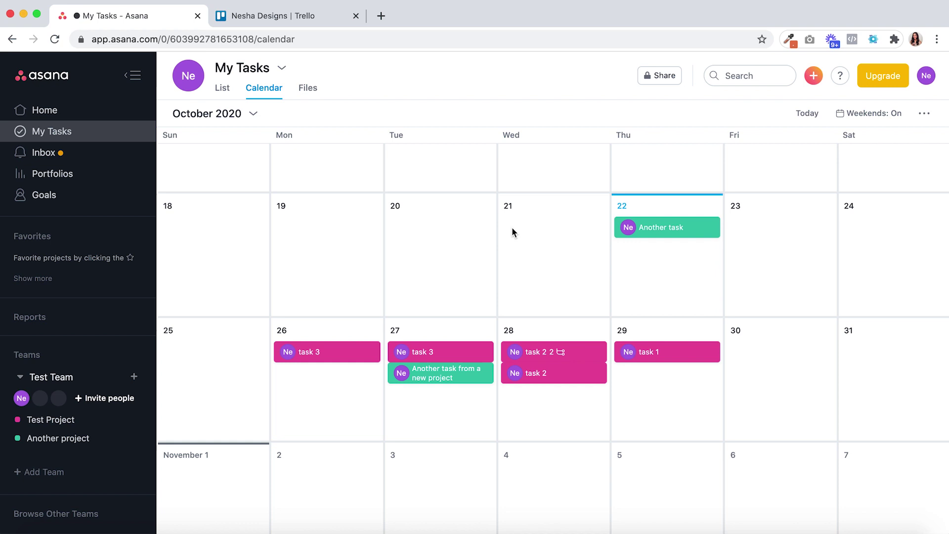
pyautogui.scroll(-1, 524, 232)
# - Create a task named 'New task' on Wednesday 21
pyautogui.click(532, 236)
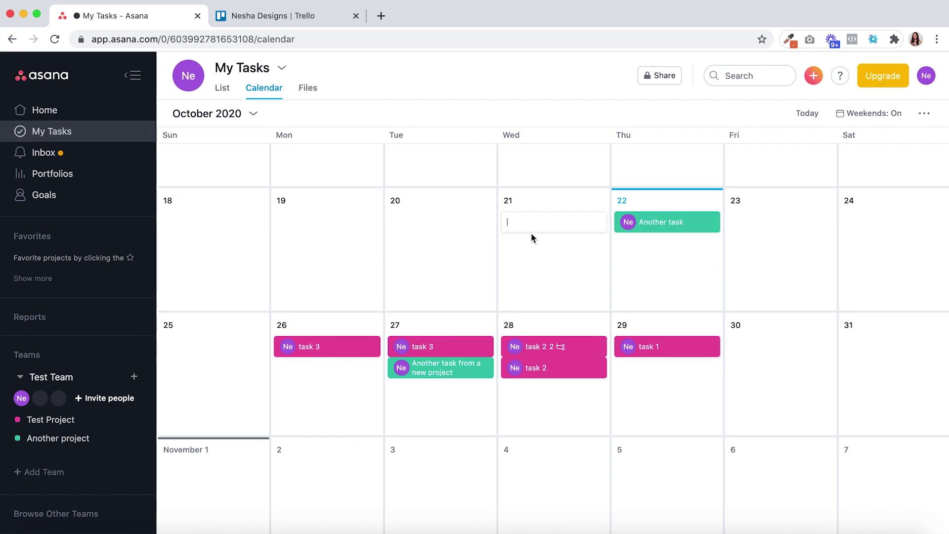
pyautogui.write('New task')
pyautogui.press('Return')
# - Show Trello's Design Process // Template board in Calendar view
pyautogui.click(314, 16)
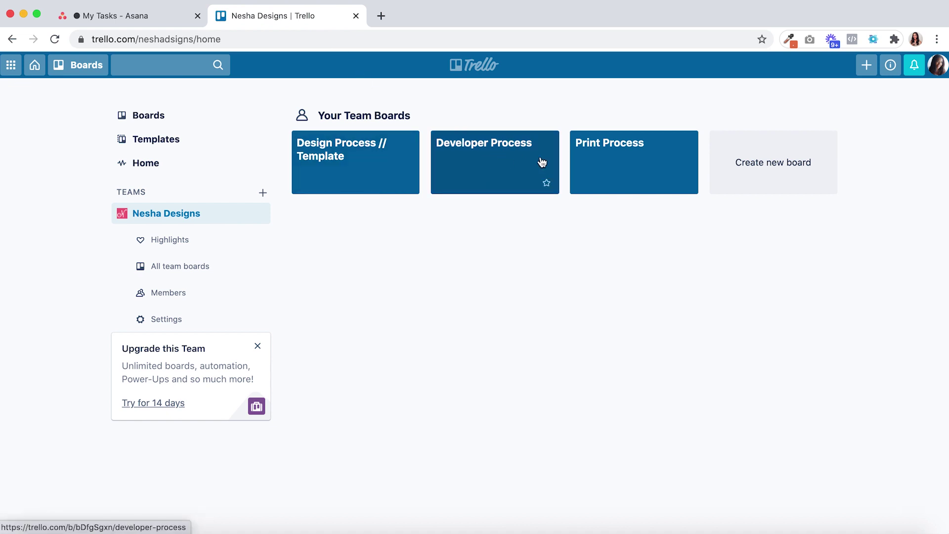
pyautogui.click(356, 168)
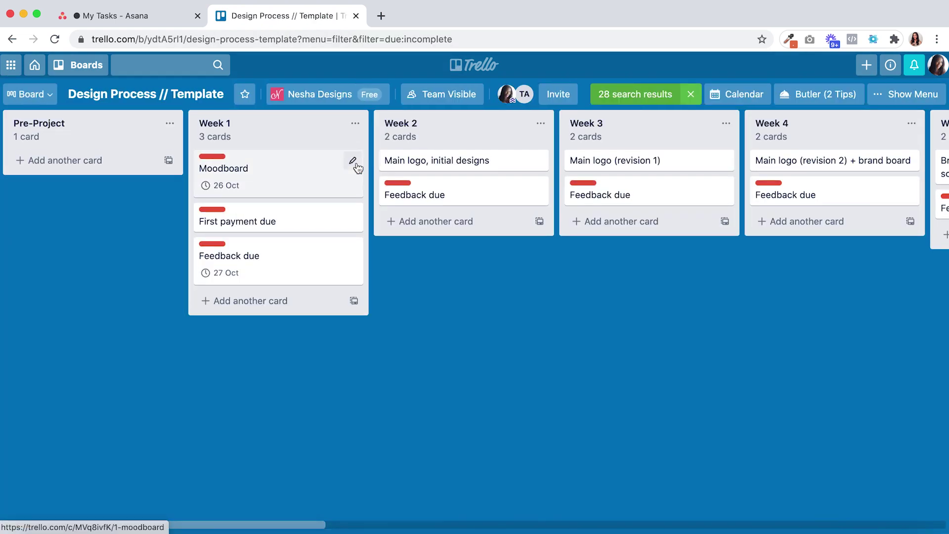
pyautogui.click(50, 96)
pyautogui.click(99, 171)
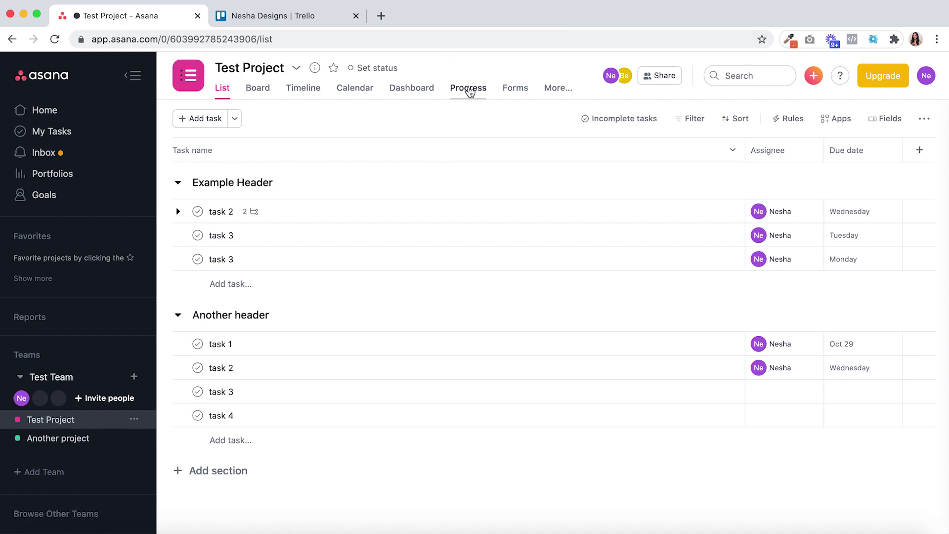
# - Start a project status update titled 'We're off track' with status Off Track
pyautogui.click(482, 97)
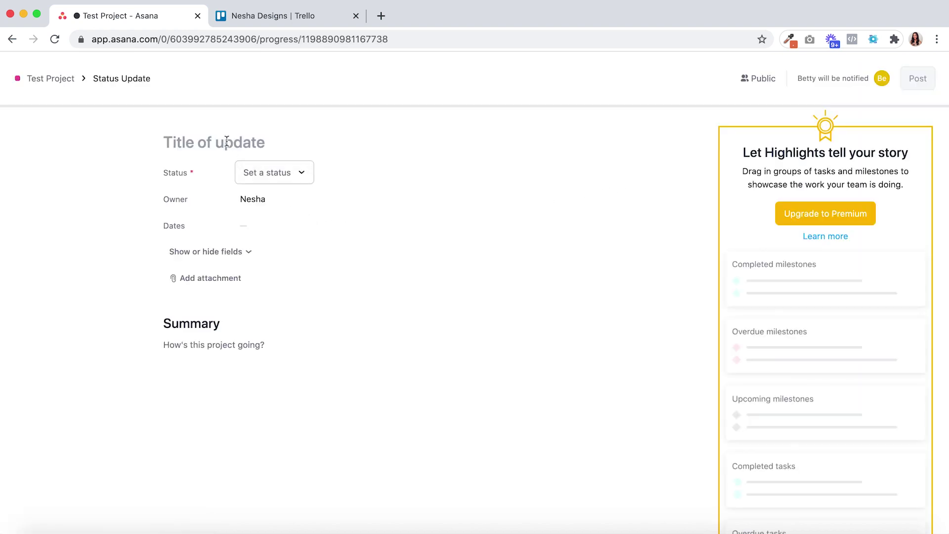
pyautogui.click(226, 141)
pyautogui.write("We're off ")
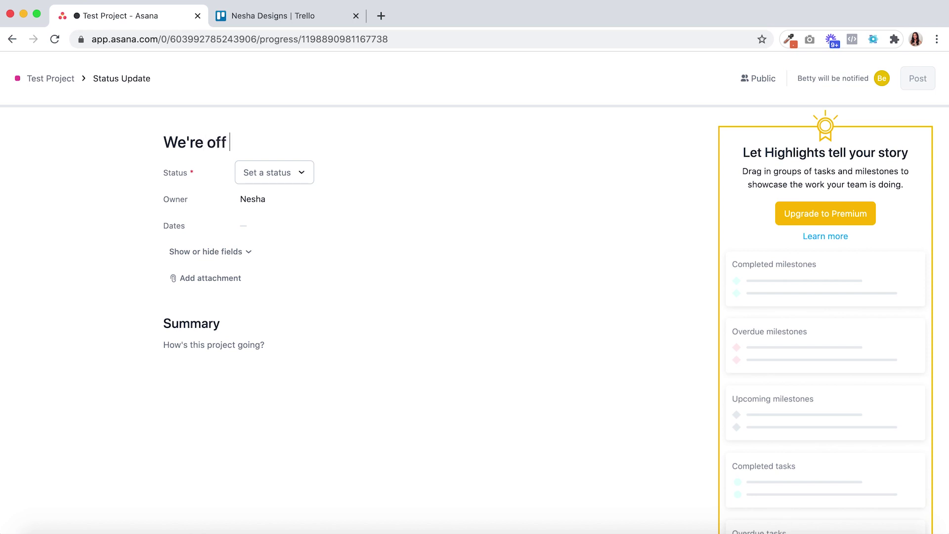
pyautogui.write('track')
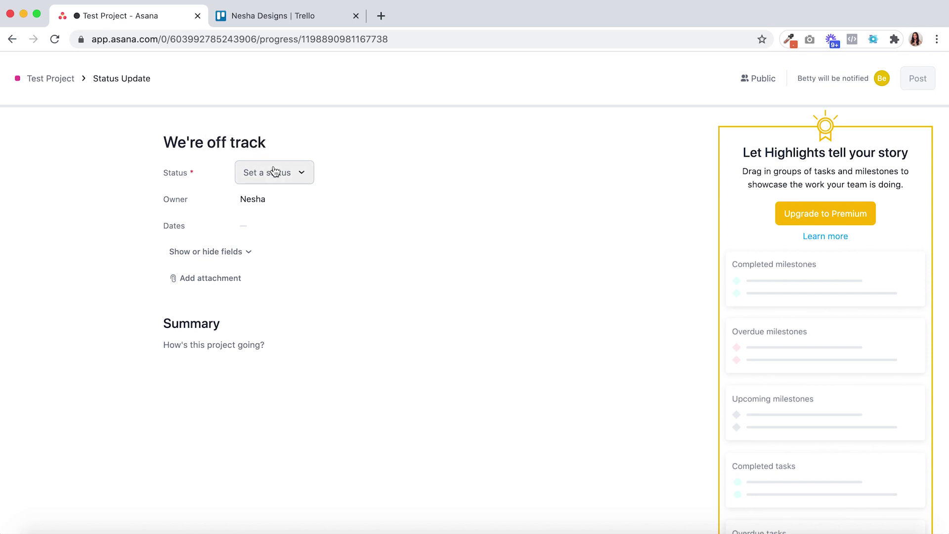
pyautogui.click(274, 171)
pyautogui.click(295, 269)
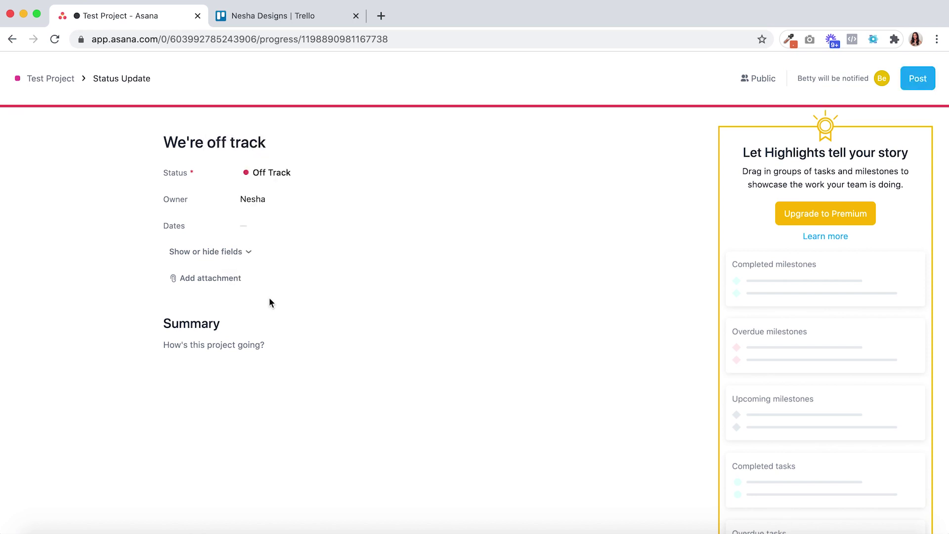
# - Write the update summary 'Here's why we're not on track...'
pyautogui.click(228, 346)
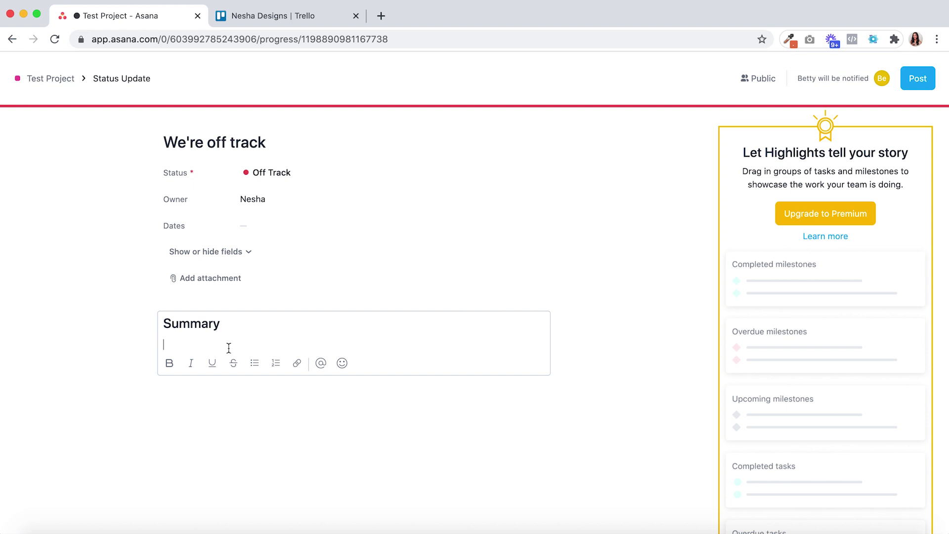
pyautogui.write("Here's why we're not on track...")
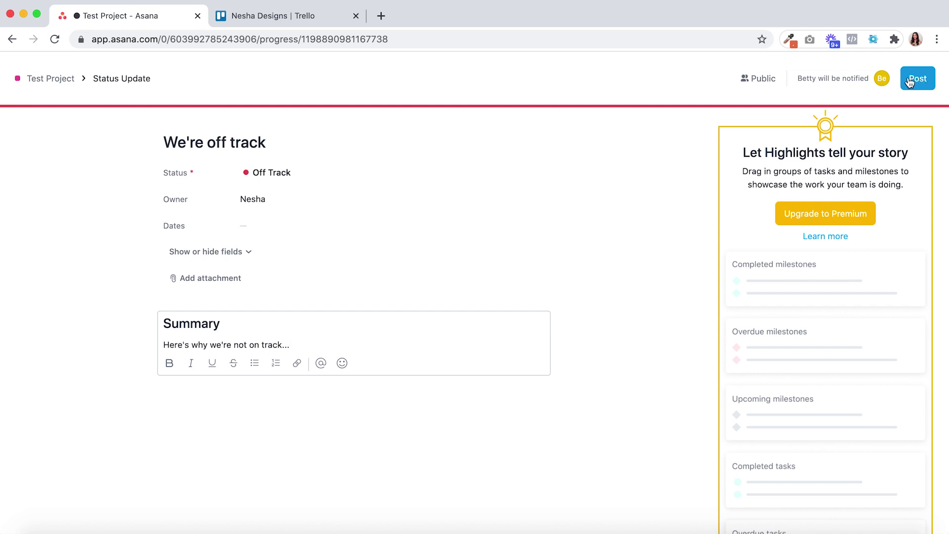
pyautogui.click(268, 20)
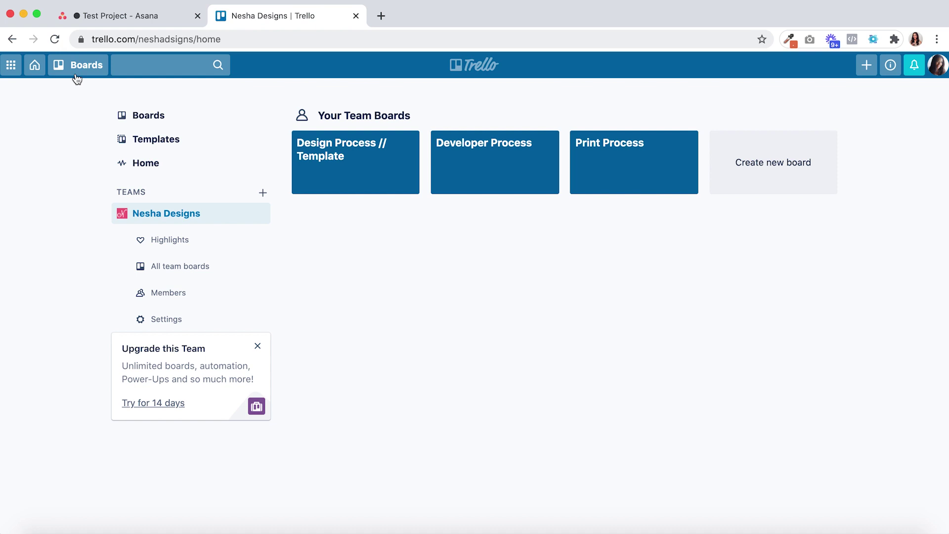
# - View the weekly lists on Trello's Design Process // Template board, then return to Asana
pyautogui.click(35, 66)
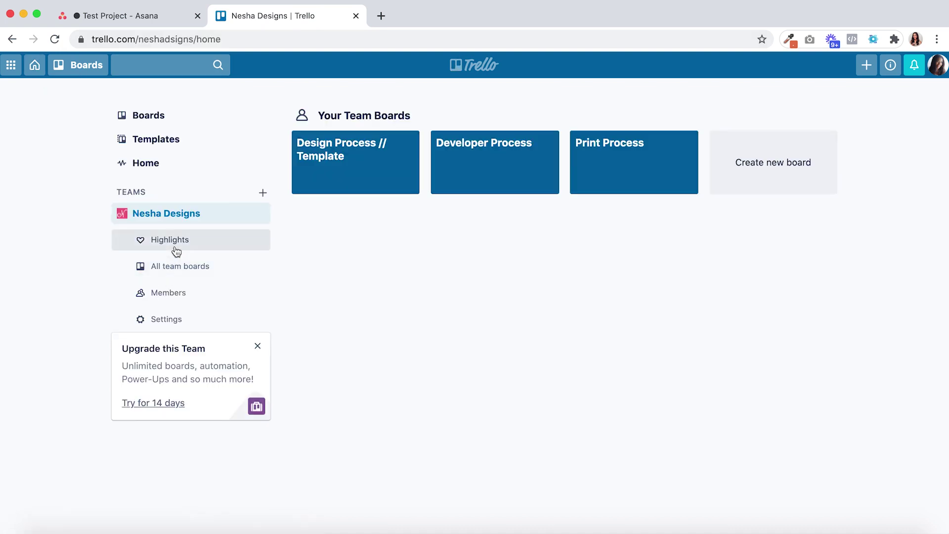
pyautogui.click(351, 165)
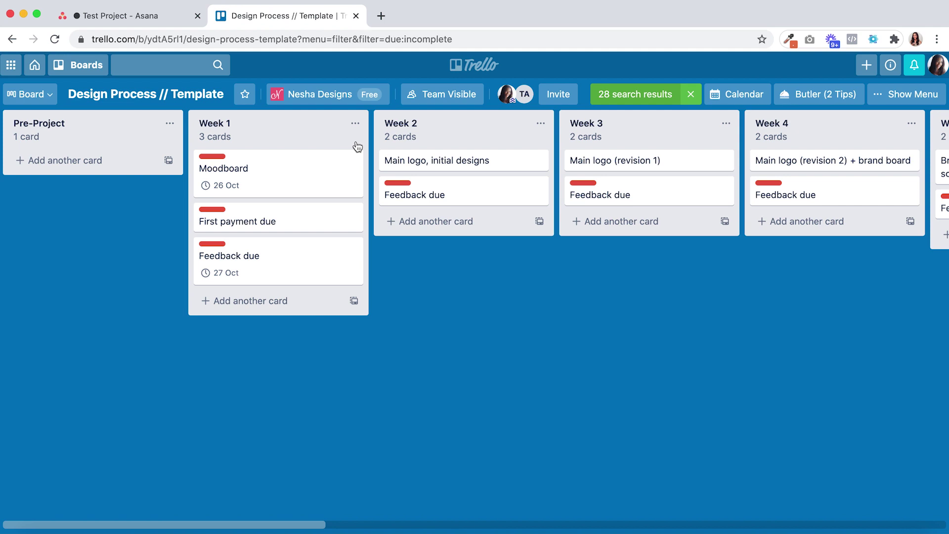
pyautogui.hotkey('ctrl', 'shift', 'Tab')
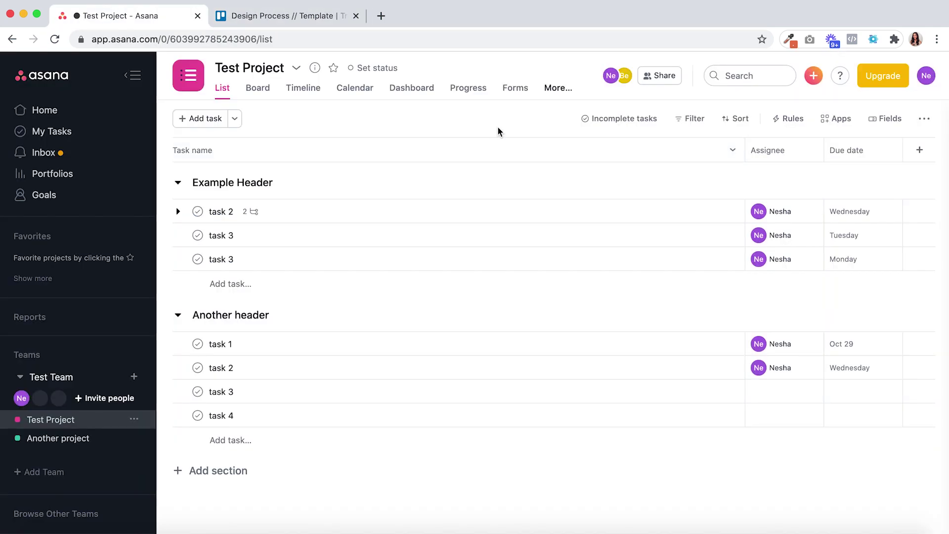
# - Draft a Conversations post titled 'Hey let's chat about how I can help you further...'
pyautogui.click(553, 90)
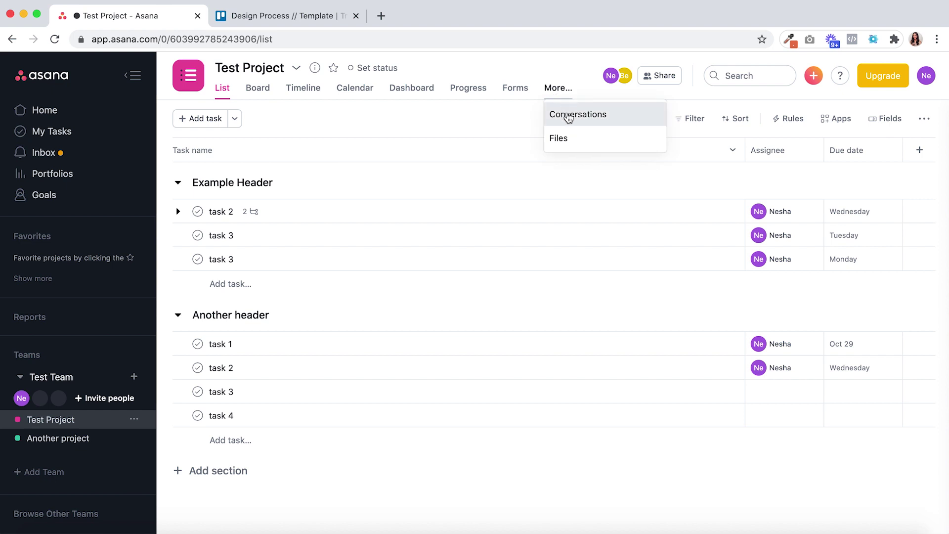
pyautogui.click(567, 116)
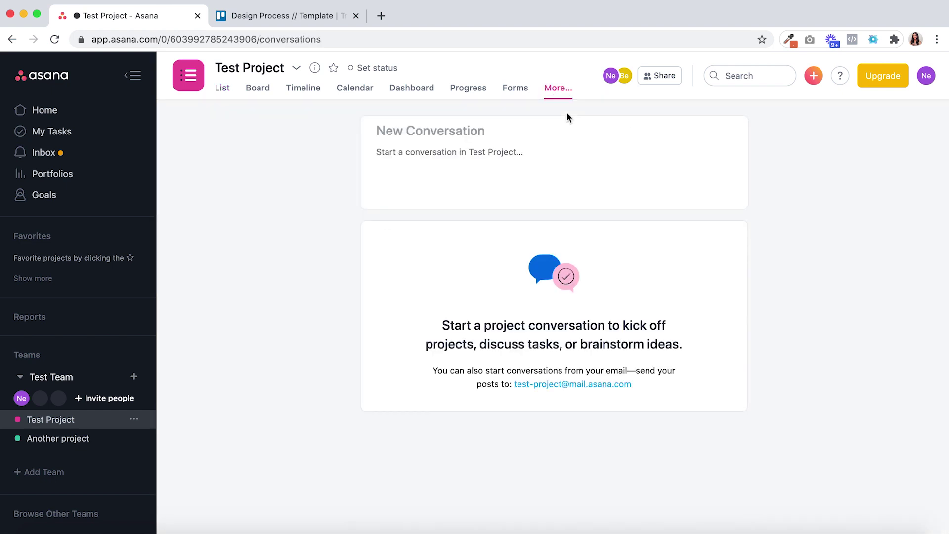
pyautogui.click(456, 129)
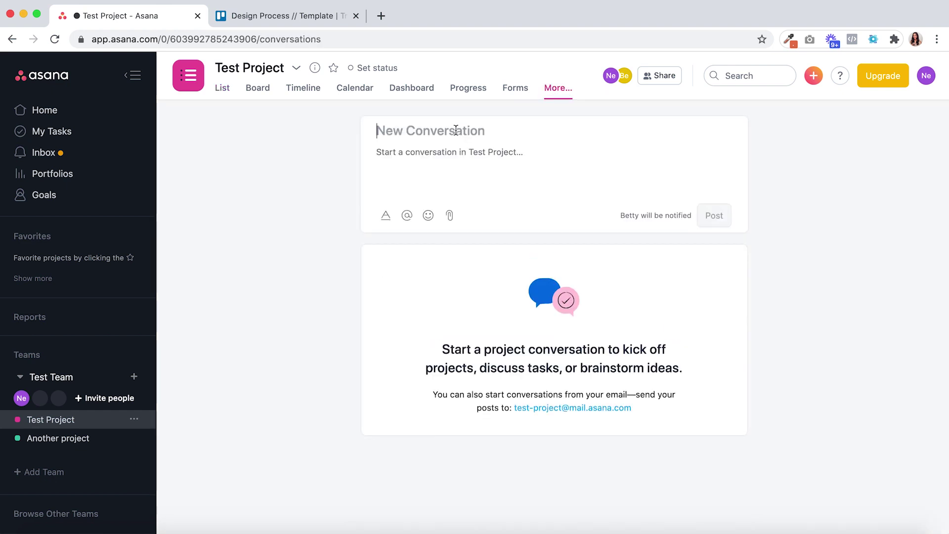
pyautogui.write("Hey let's ch")
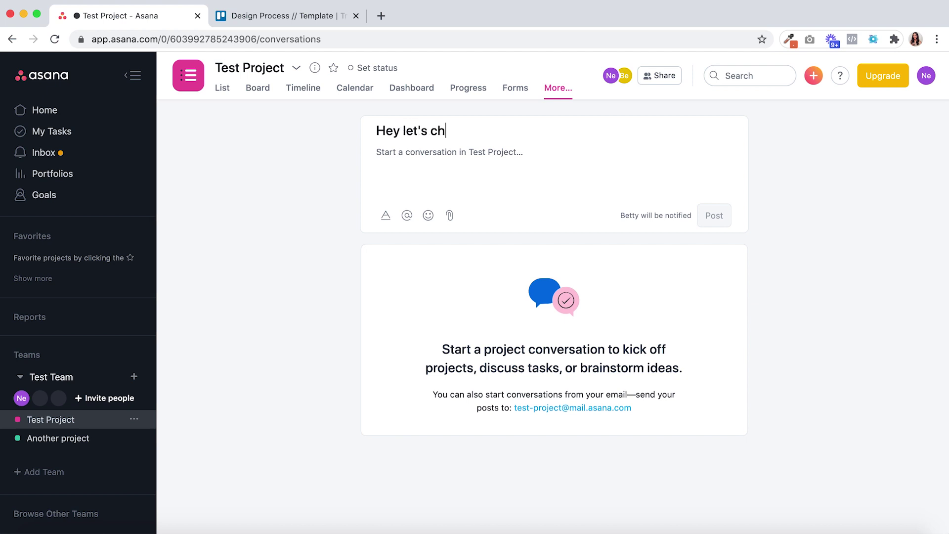
pyautogui.write('at about how I ')
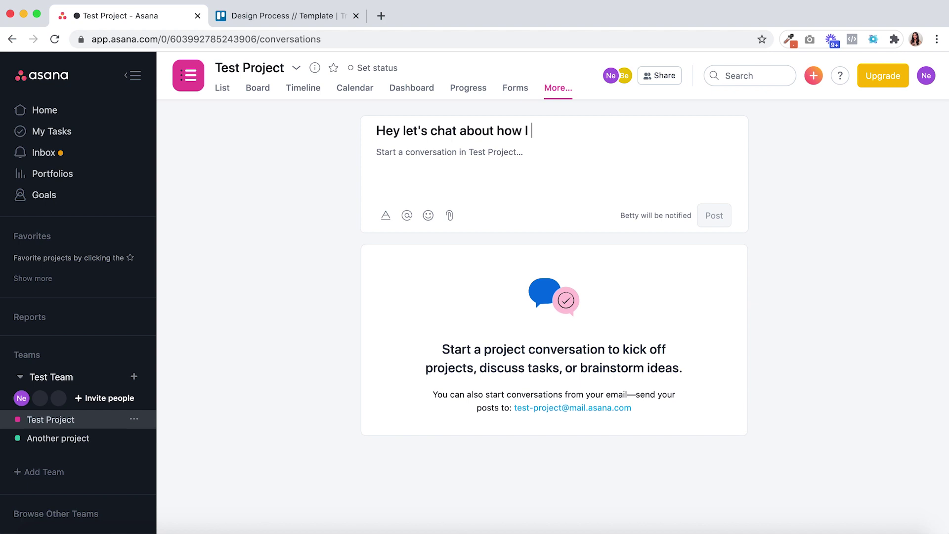
pyautogui.write('can help you f')
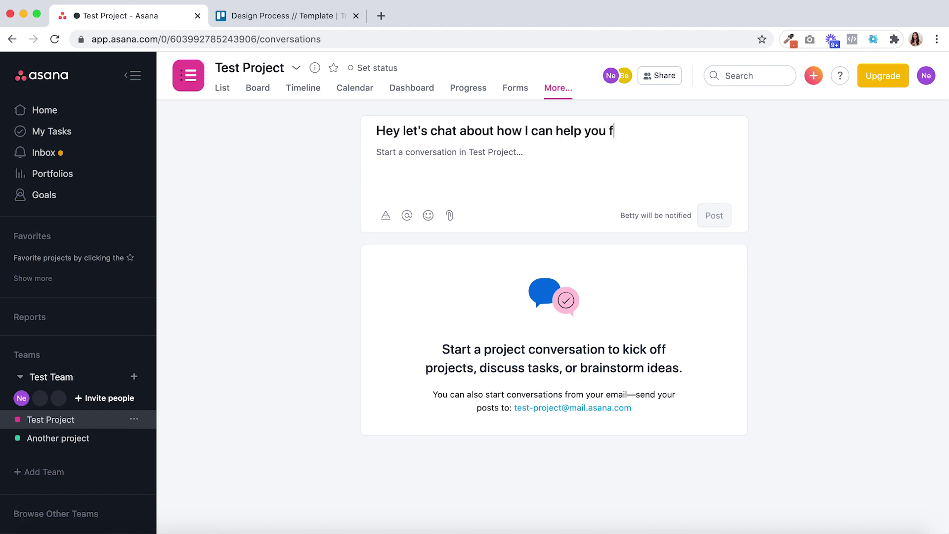
pyautogui.write('urther...')
pyautogui.click(290, 18)
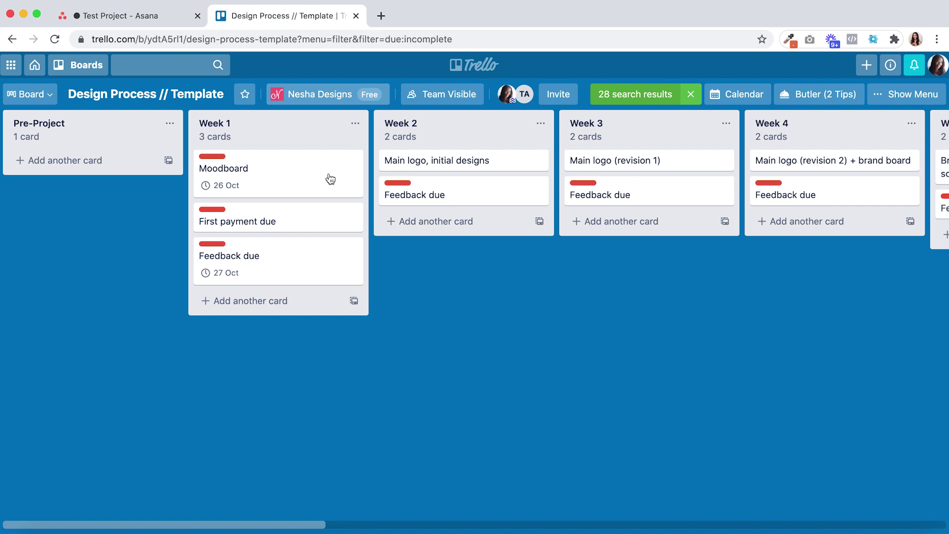
# - Open Trello's Moodboard card and go to its comment box
pyautogui.click(303, 176)
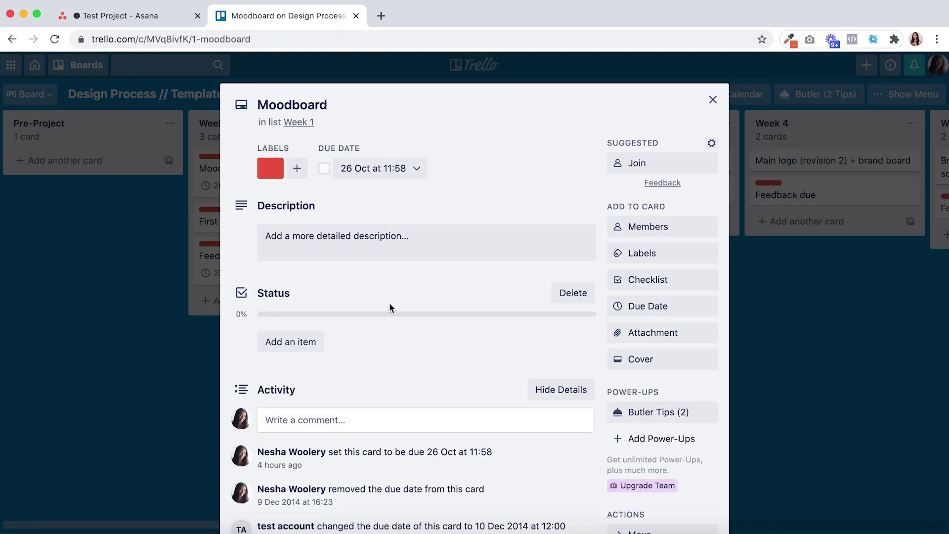
pyautogui.scroll(-4, 392, 271)
pyautogui.click(385, 321)
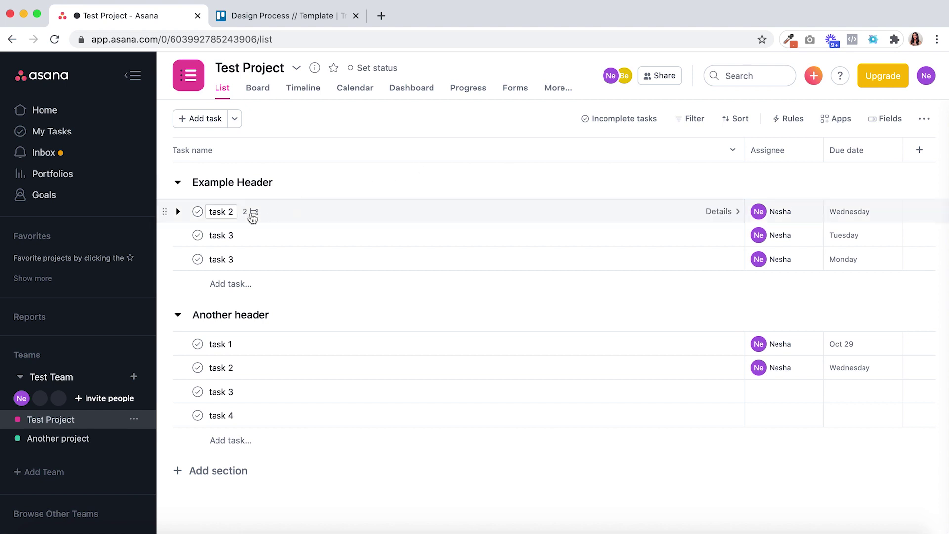
# - Complete task 2 under Example Header, then reopen Trello's Moodboard card
pyautogui.click(197, 211)
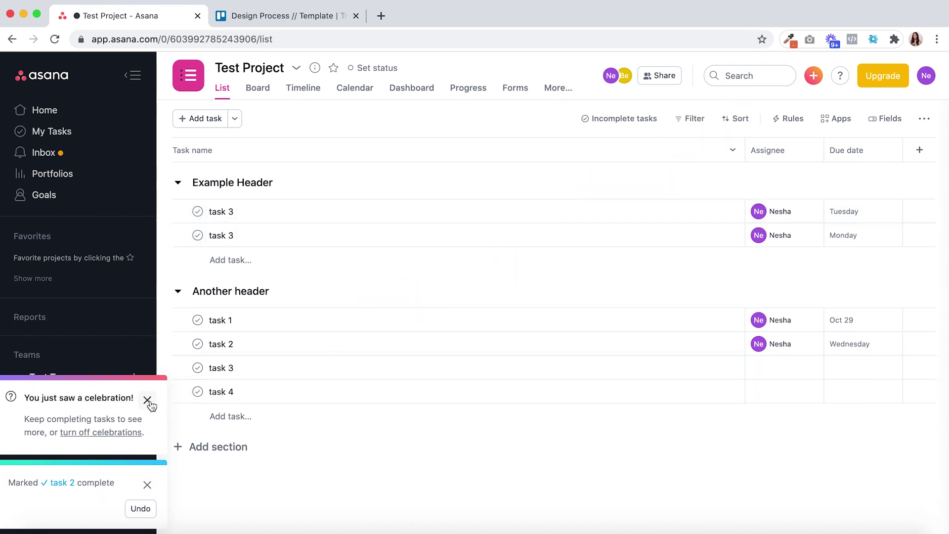
pyautogui.click(147, 400)
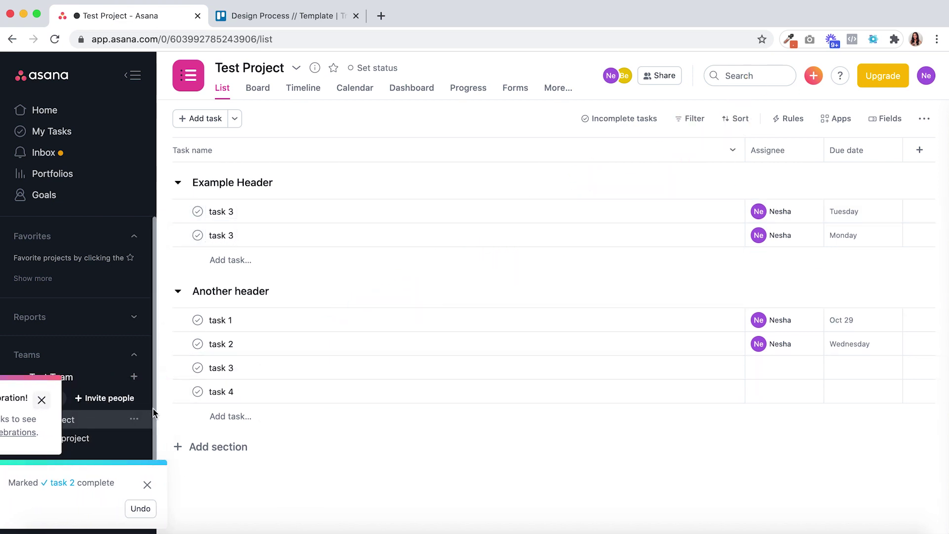
pyautogui.click(147, 486)
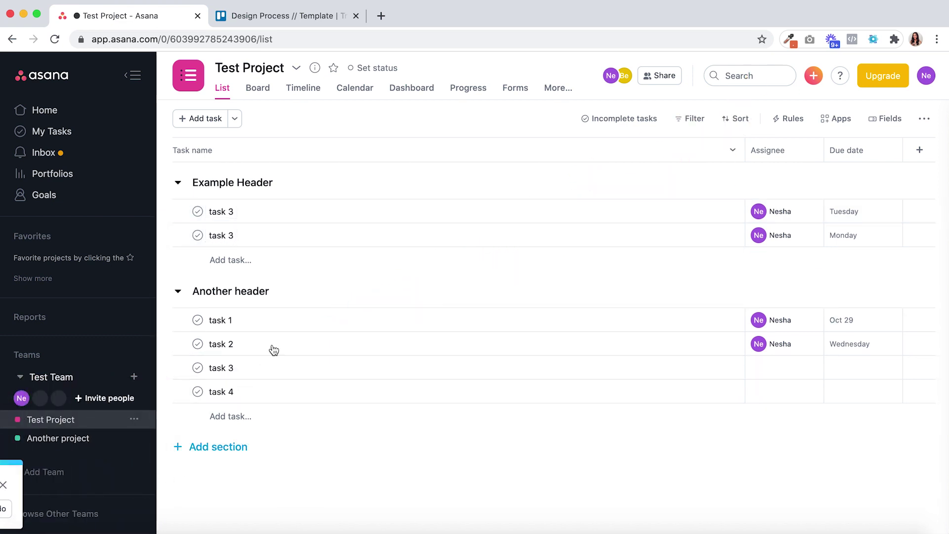
pyautogui.click(616, 124)
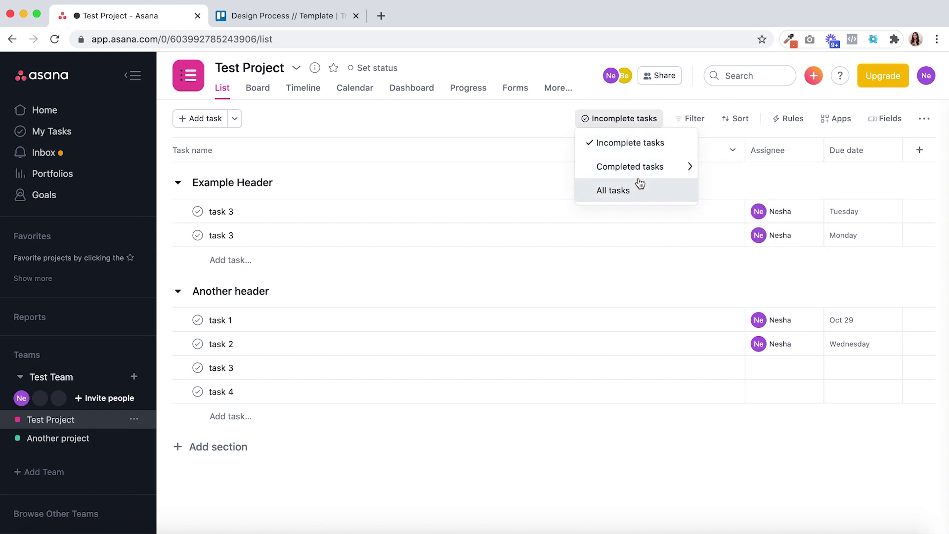
pyautogui.click(542, 123)
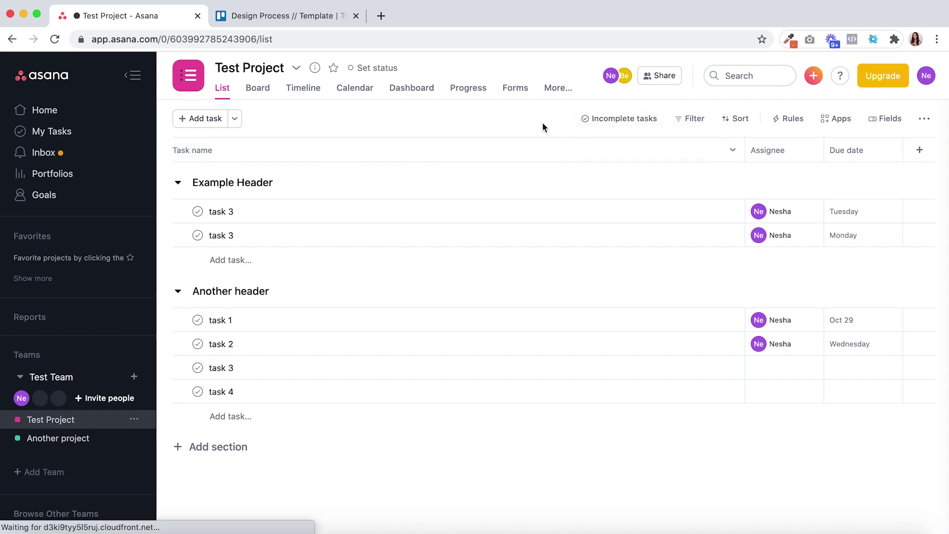
pyautogui.click(307, 19)
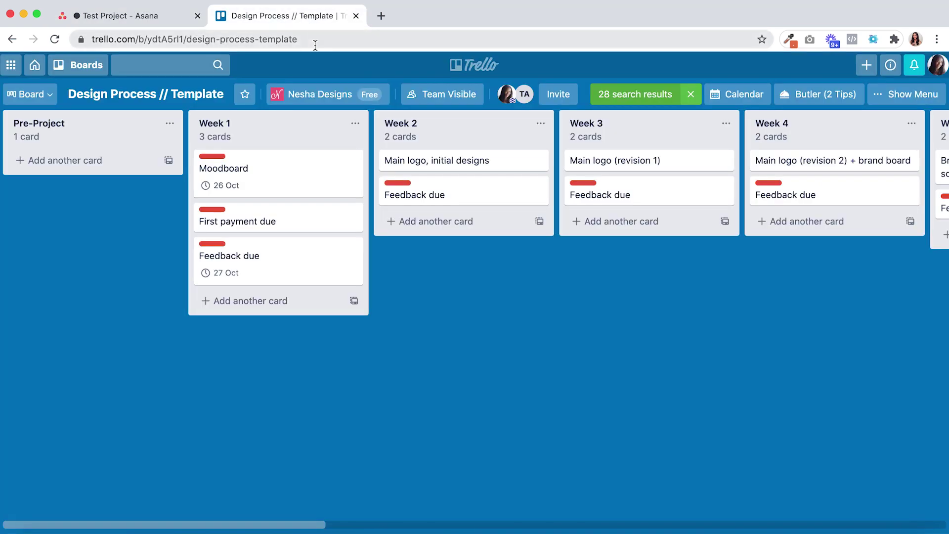
pyautogui.click(274, 173)
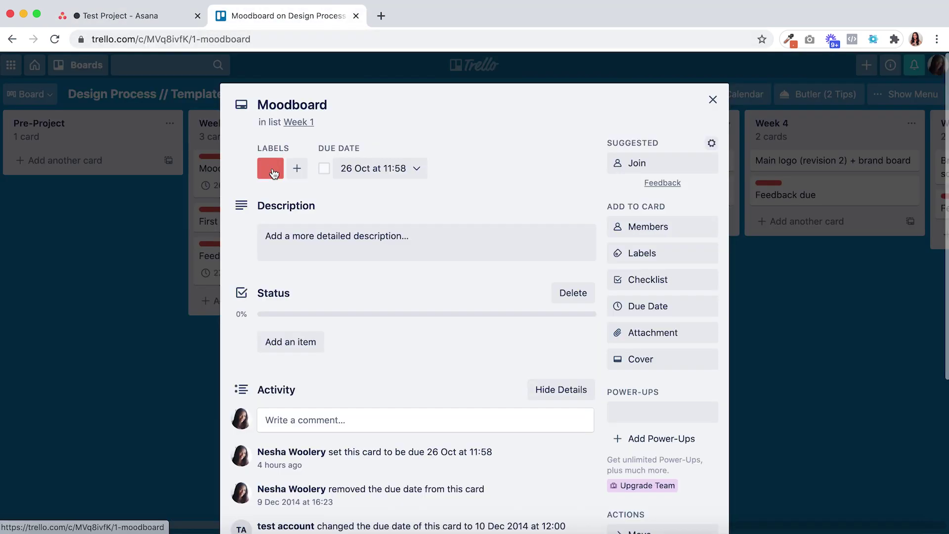